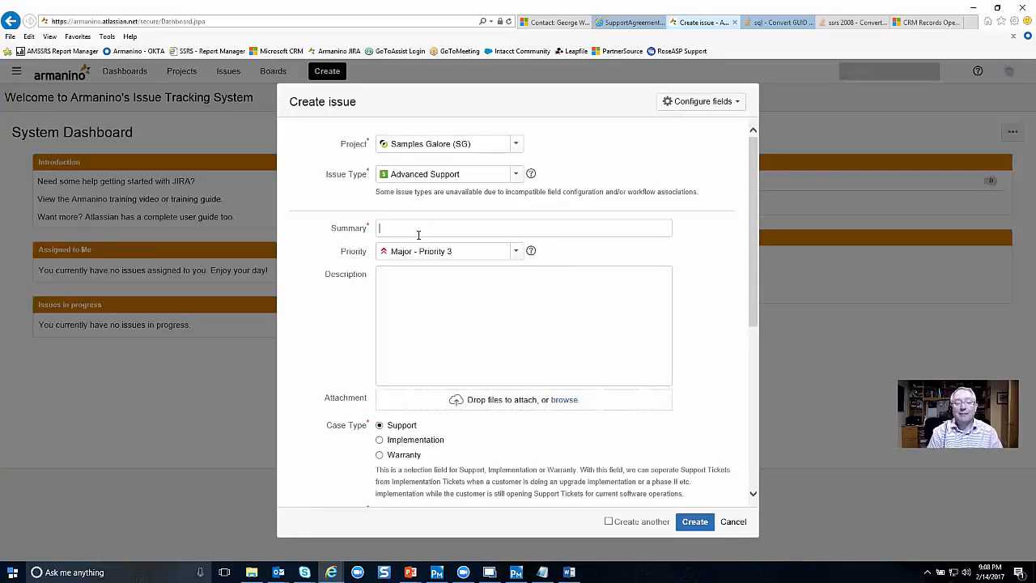
Enter 'This is the case title' as the summary, fixing the typo, and reveal the priority options.
{"action": "type", "text": "This is the cae"}
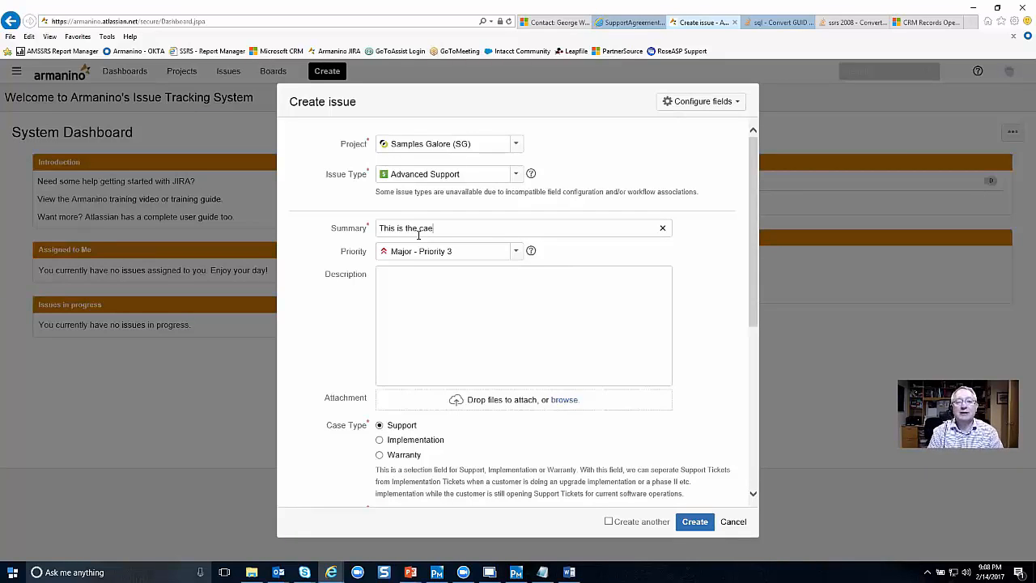
{"action": "key", "text": "BackSpace"}
{"action": "type", "text": "se title"}
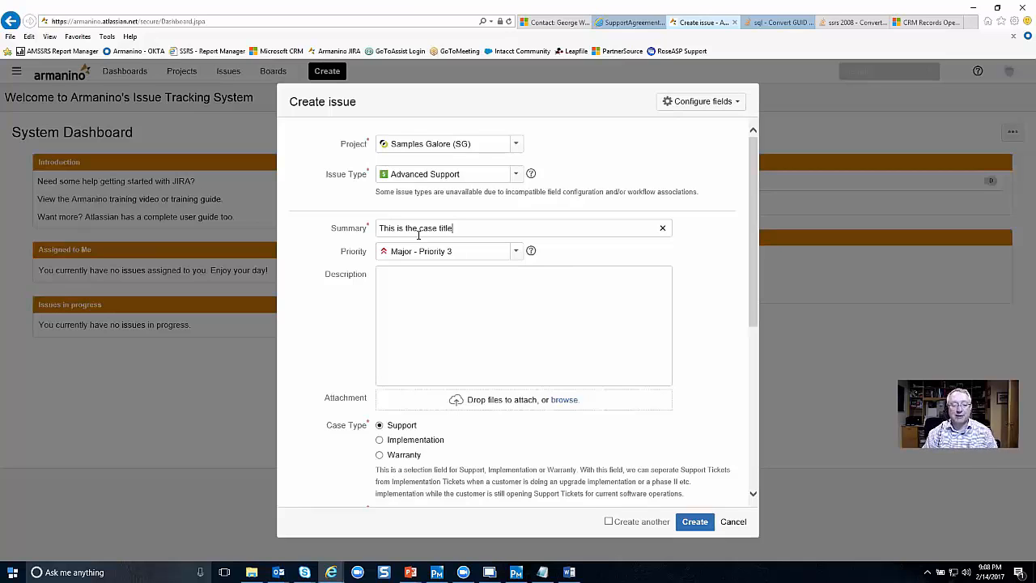
{"action": "left_click", "coordinate": [518, 256]}
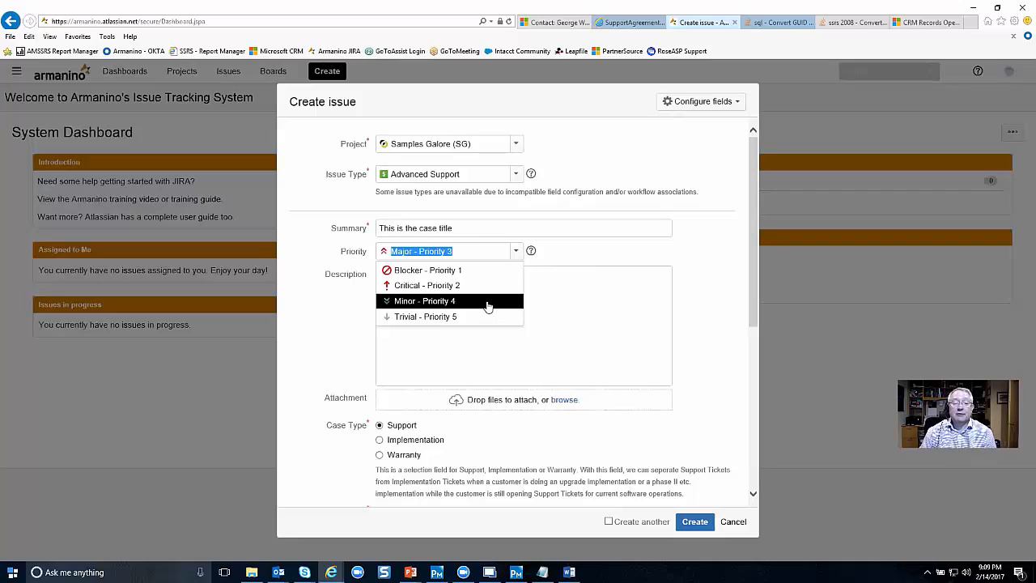
Leave priority at Major - Priority 3 and type 'This is the detail area' as the description.
{"action": "left_click", "coordinate": [592, 280]}
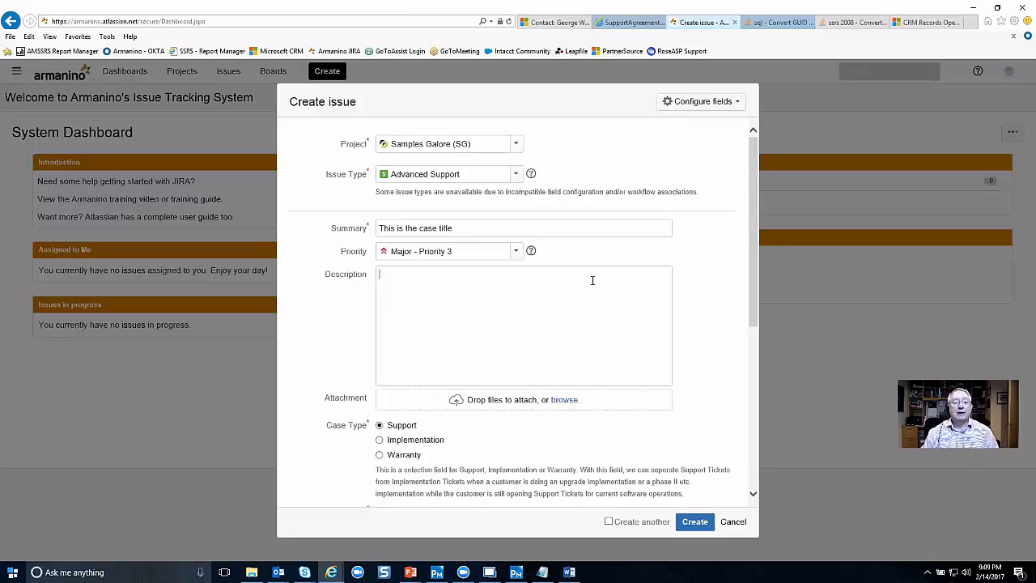
{"action": "type", "text": "This i"}
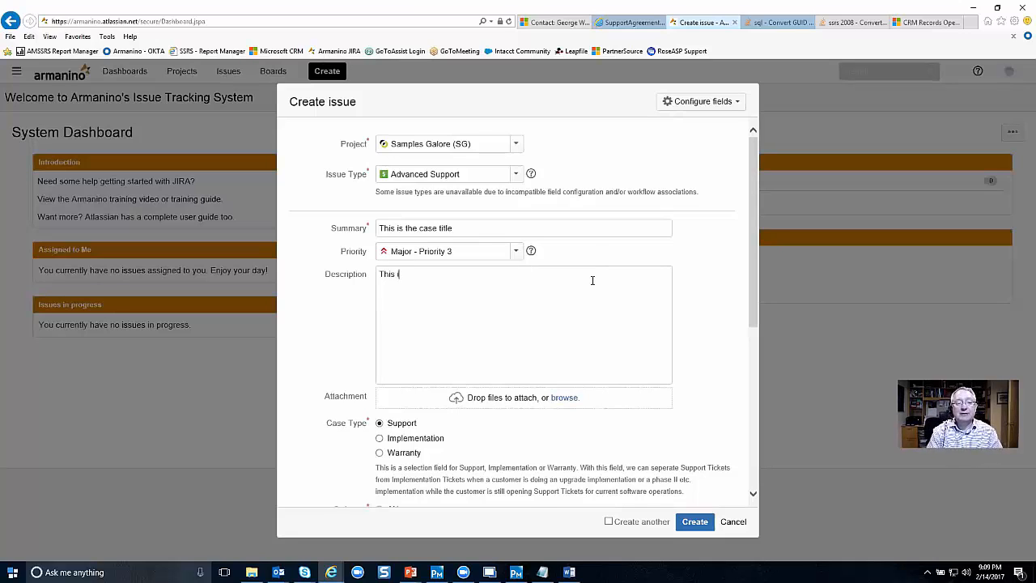
{"action": "type", "text": "s the detail a"}
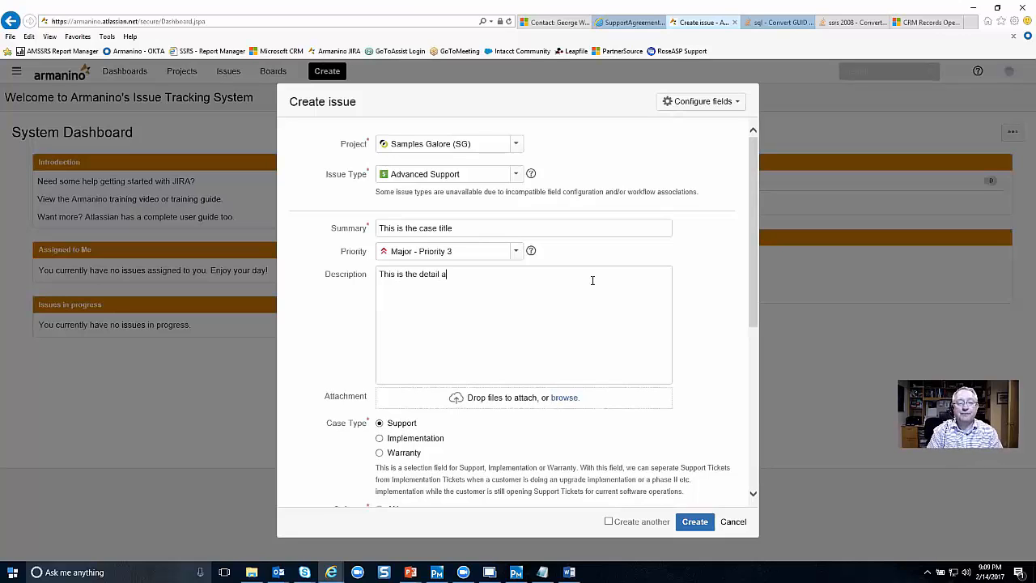
{"action": "type", "text": "rea."}
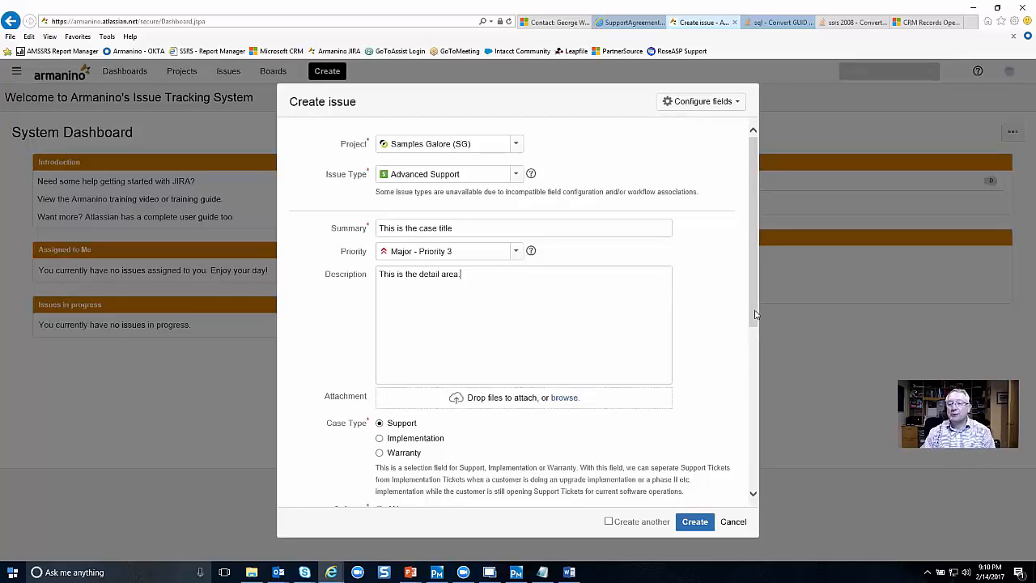
Choose Intacct under Software, then enter the contact's phone number and e-mail address.
{"action": "left_click_drag", "start_coordinate": [755, 314], "coordinate": [750, 439]}
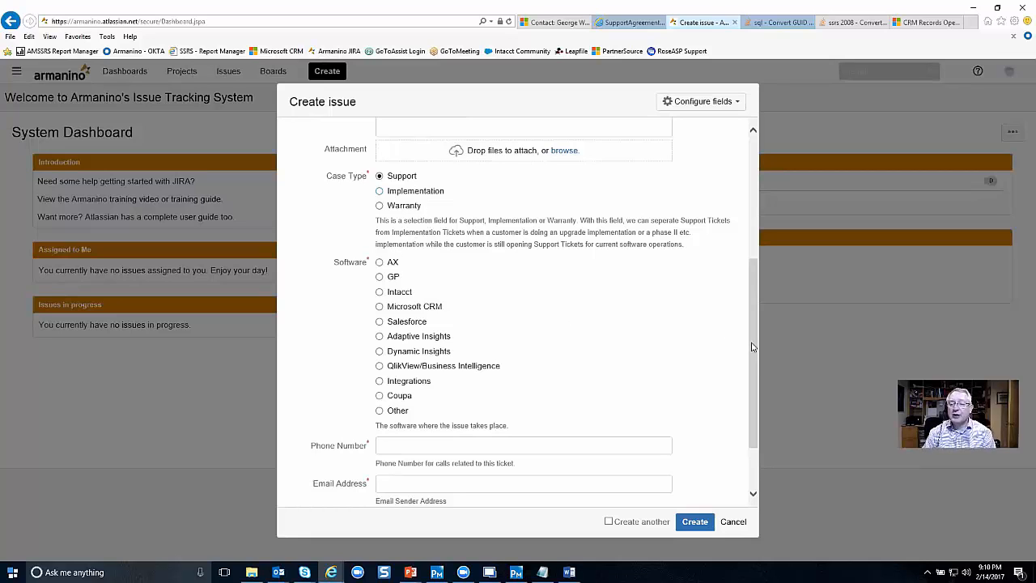
{"action": "left_click_drag", "start_coordinate": [752, 348], "coordinate": [748, 383]}
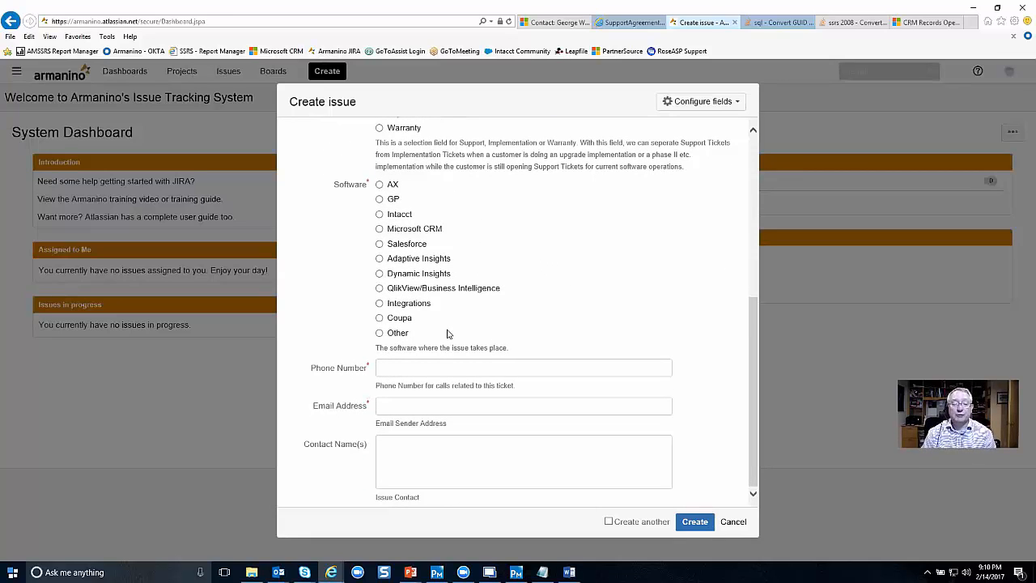
{"action": "left_click", "coordinate": [379, 215]}
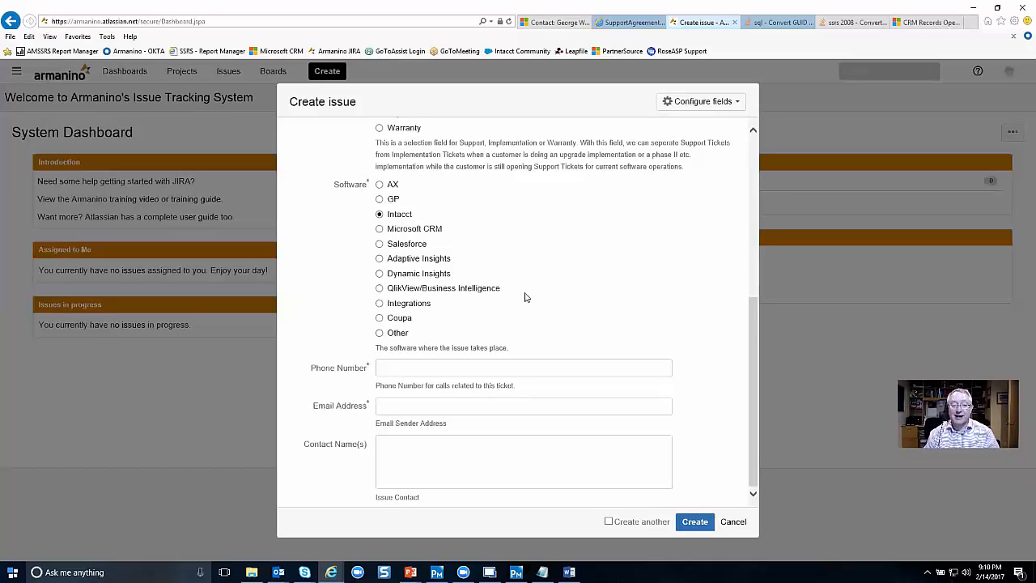
{"action": "left_click", "coordinate": [458, 372]}
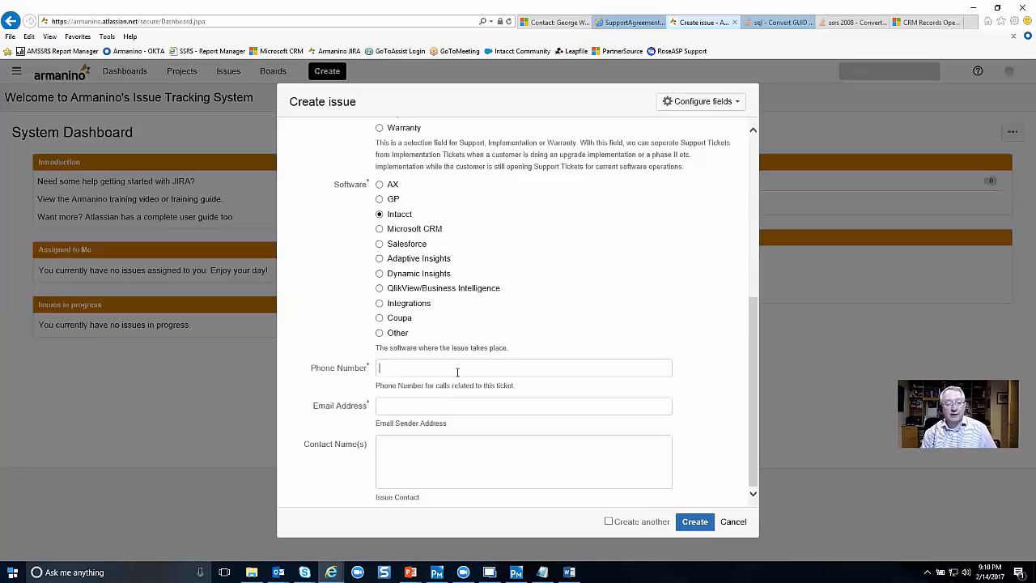
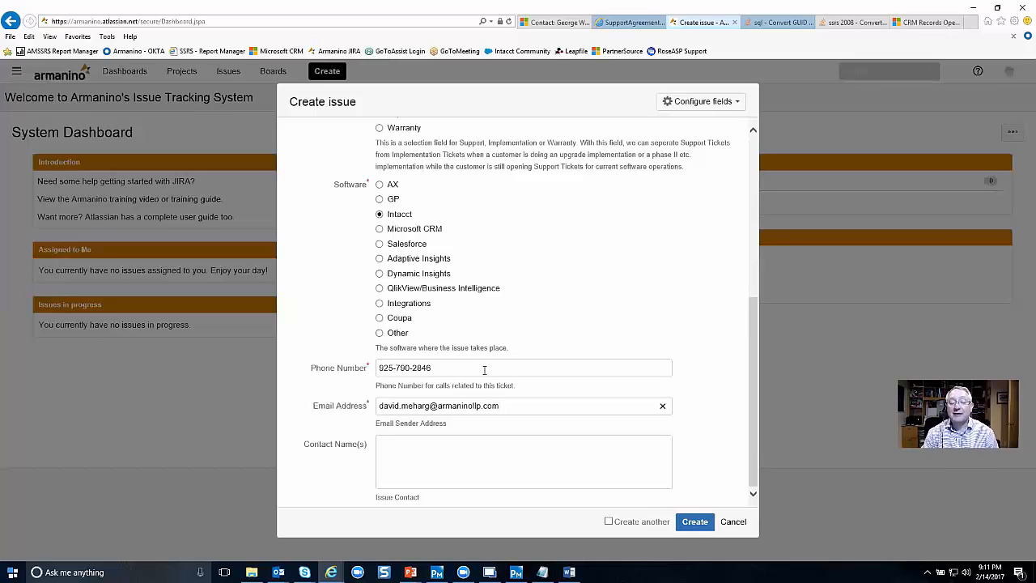
Fill in the contact's full name under Contact Name(s) and create the issue.
{"action": "left_click", "coordinate": [422, 455]}
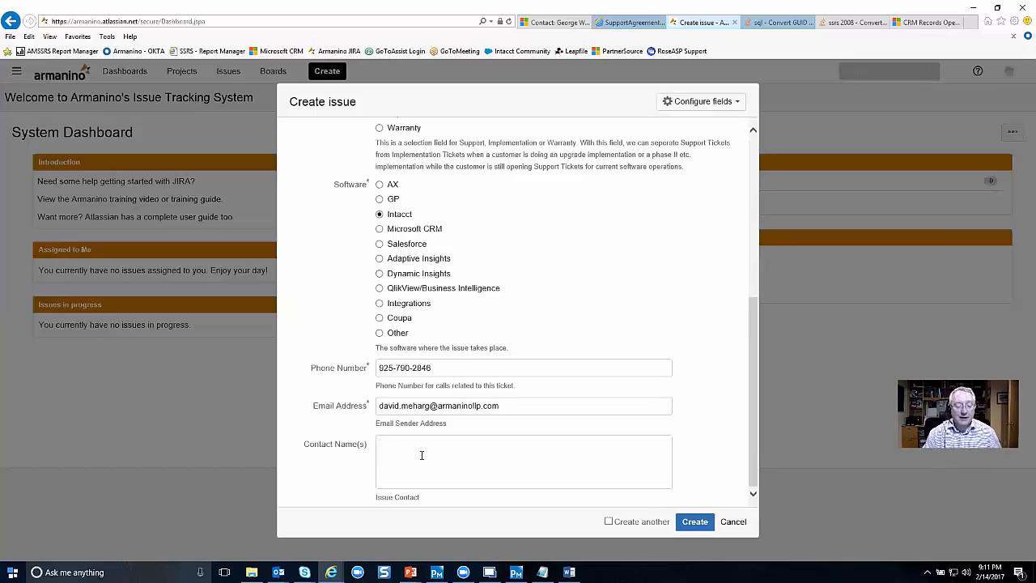
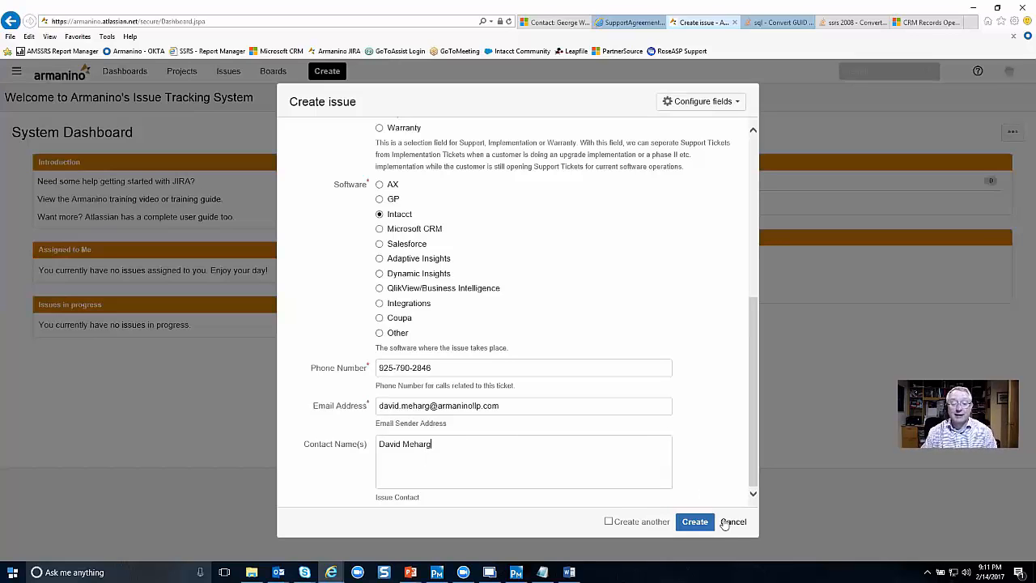
{"action": "left_click", "coordinate": [695, 522]}
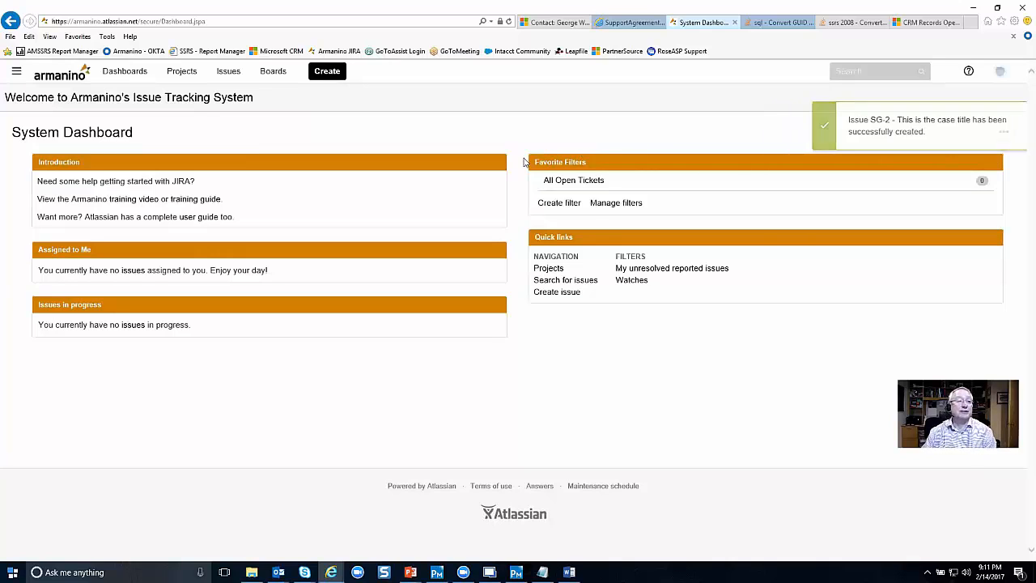
Open SG-2 'This is the case title' from the Issues menu's recent issues.
{"action": "left_click", "coordinate": [244, 75]}
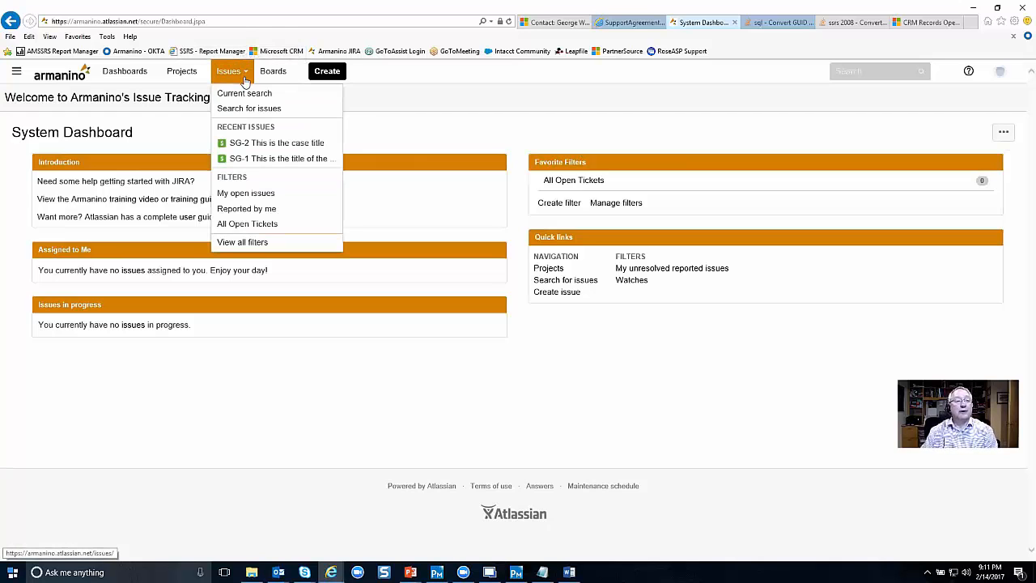
{"action": "left_click", "coordinate": [276, 146]}
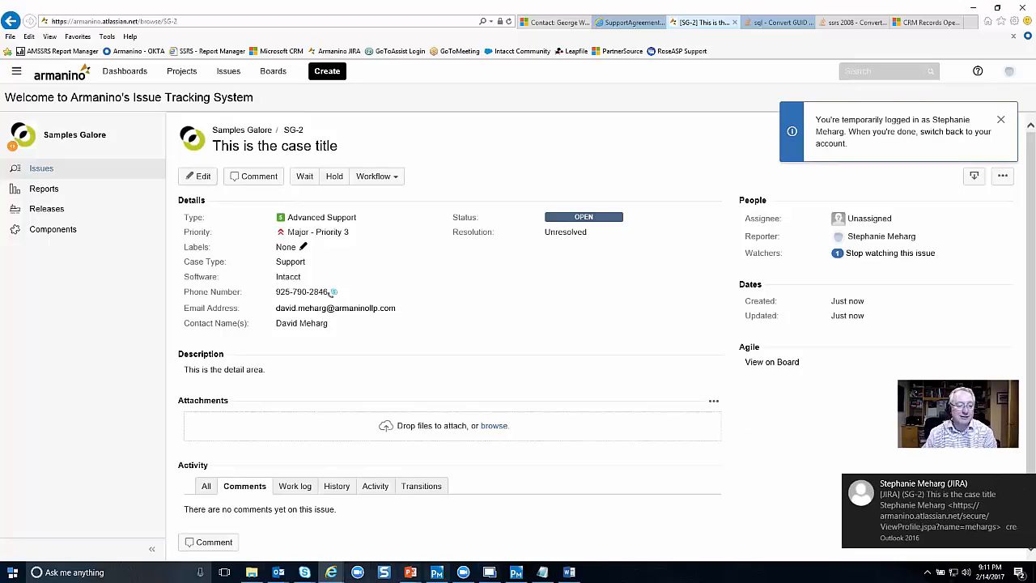
Post the comment 'This is your comment.' on SG-2, then return to the top of the page.
{"action": "left_click", "coordinate": [199, 545]}
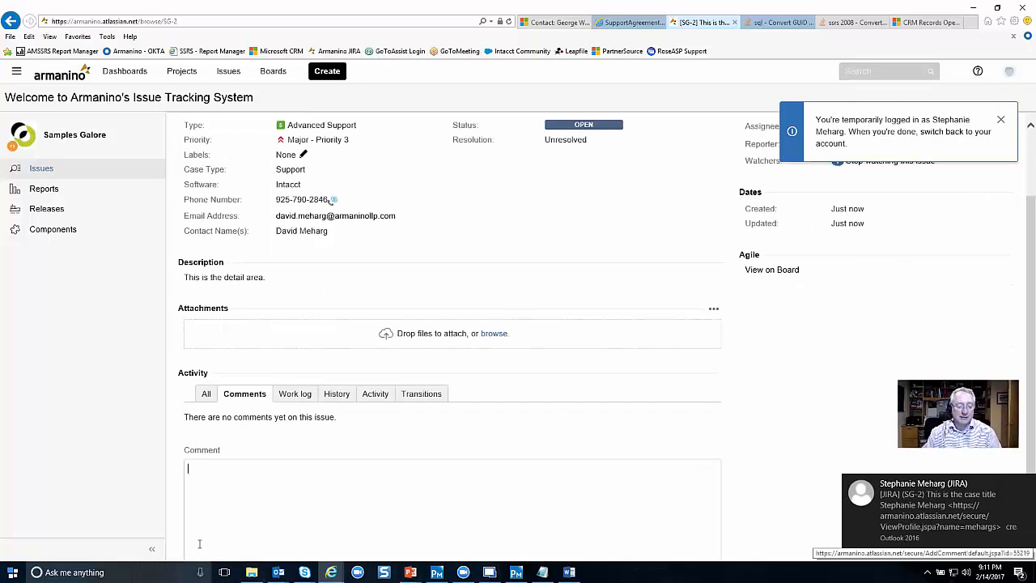
{"action": "type", "text": "Thi"}
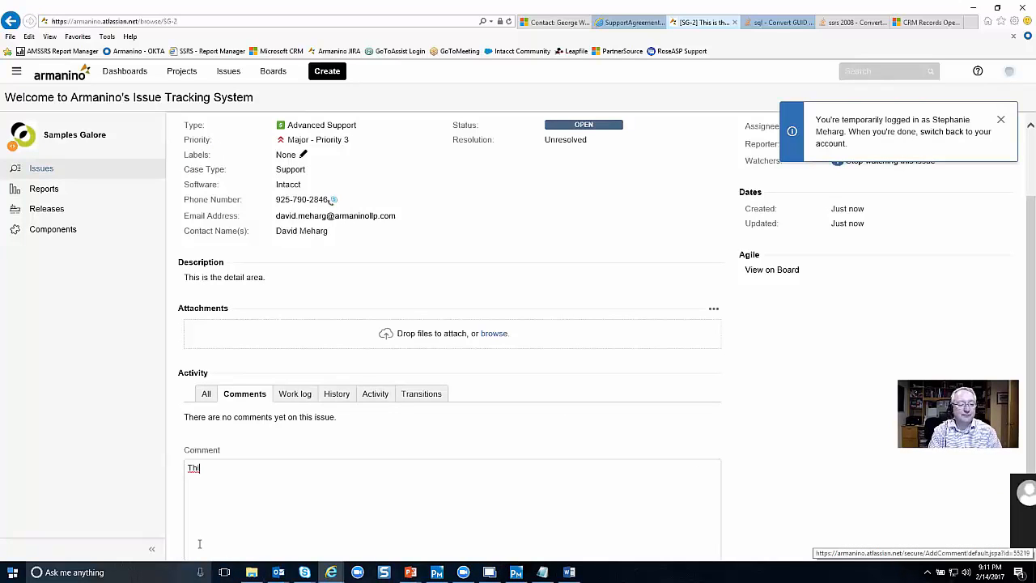
{"action": "type", "text": "s is your comment."}
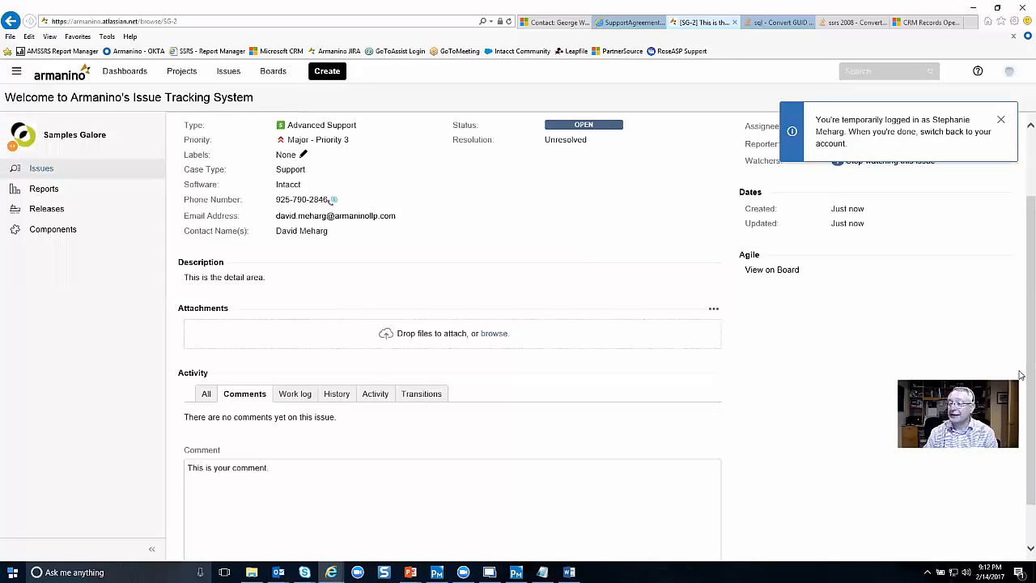
{"action": "scroll", "coordinate": [1021, 417], "scroll_direction": "down", "scroll_amount": 1}
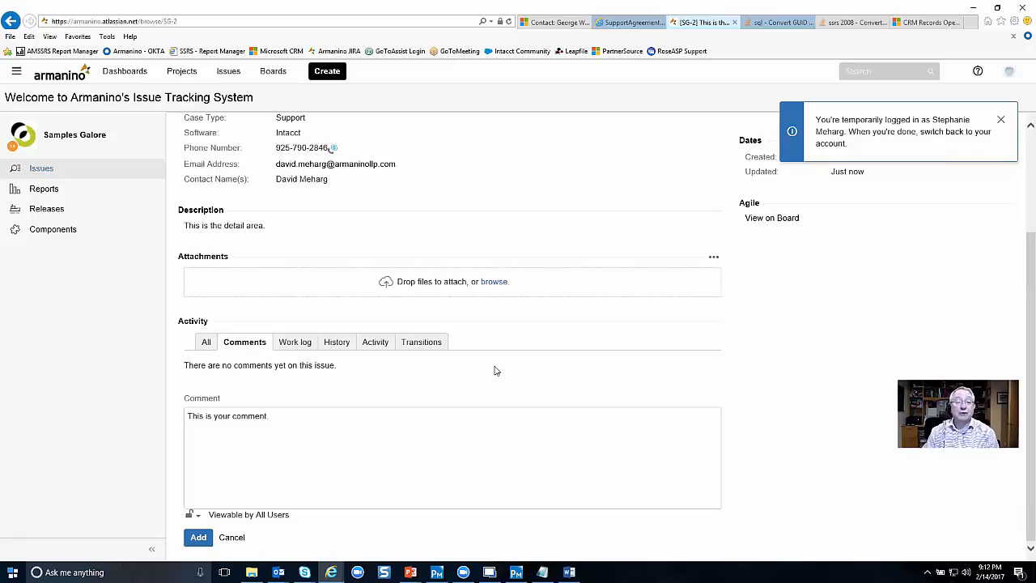
{"action": "left_click", "coordinate": [200, 539]}
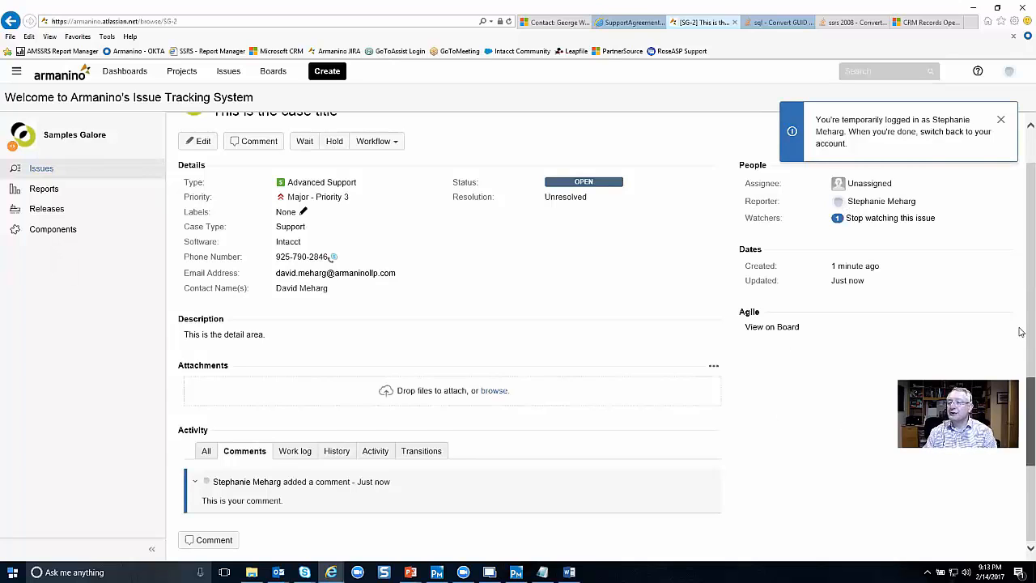
{"action": "left_click_drag", "start_coordinate": [1022, 334], "coordinate": [1022, 283]}
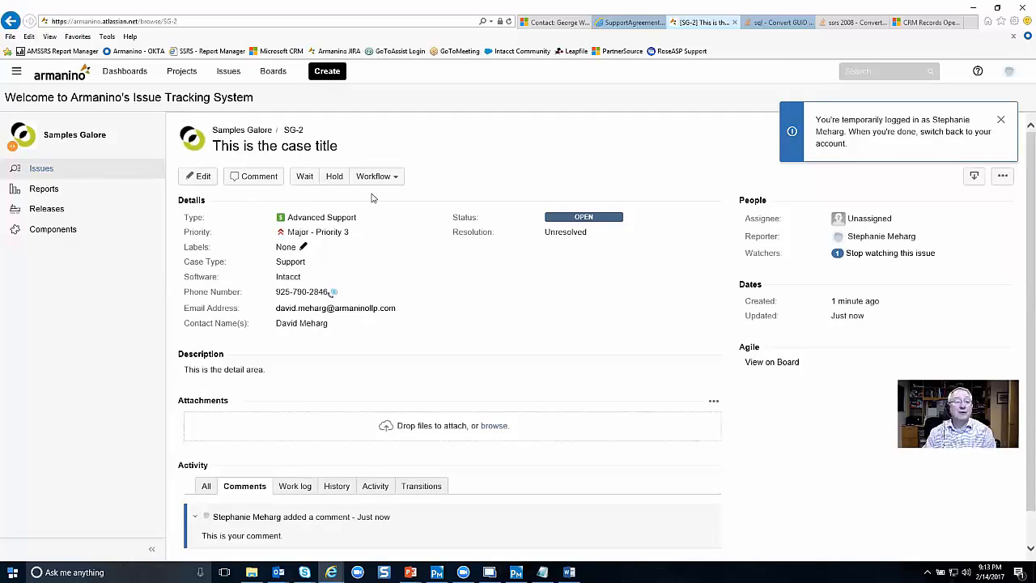